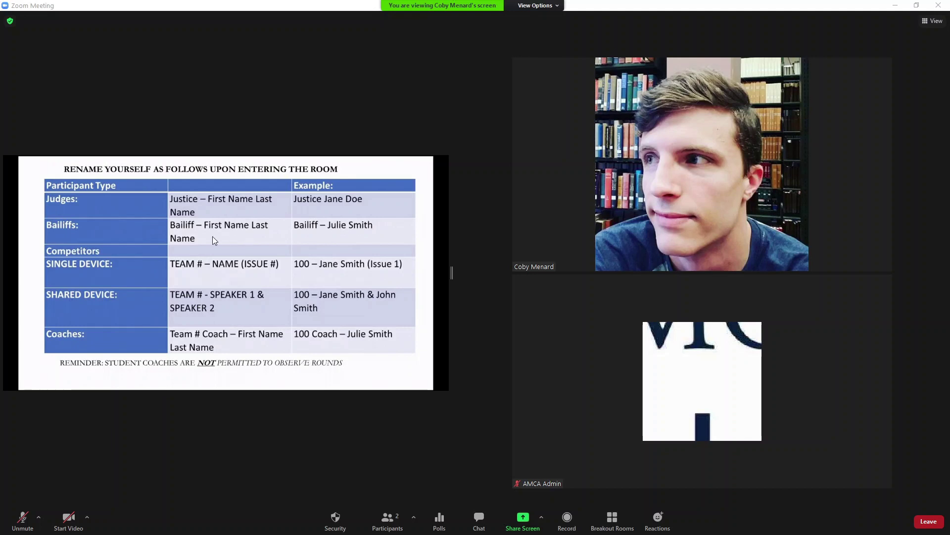
Rename your own entry in the participant list to "Bailiff -" followed by the bailiff's first and last name
click(386, 517)
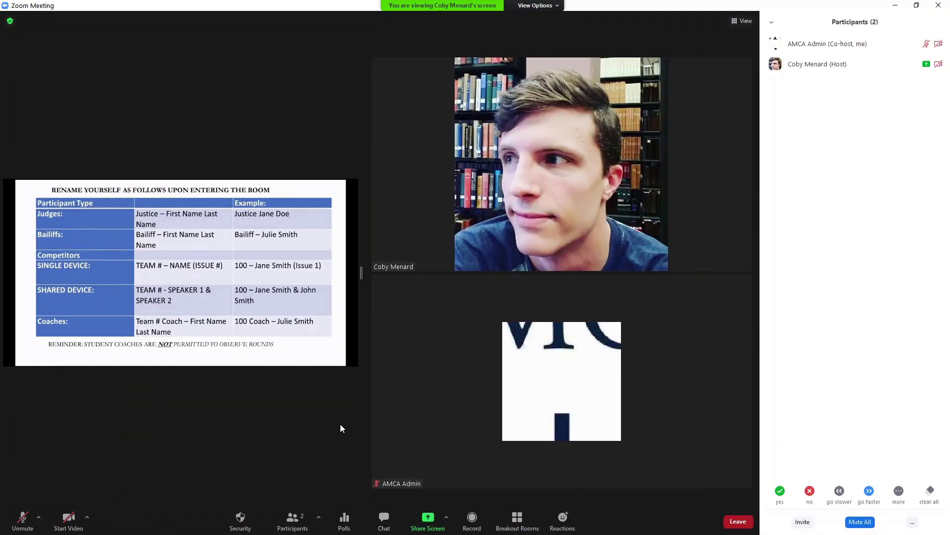
mouse_move(817, 47)
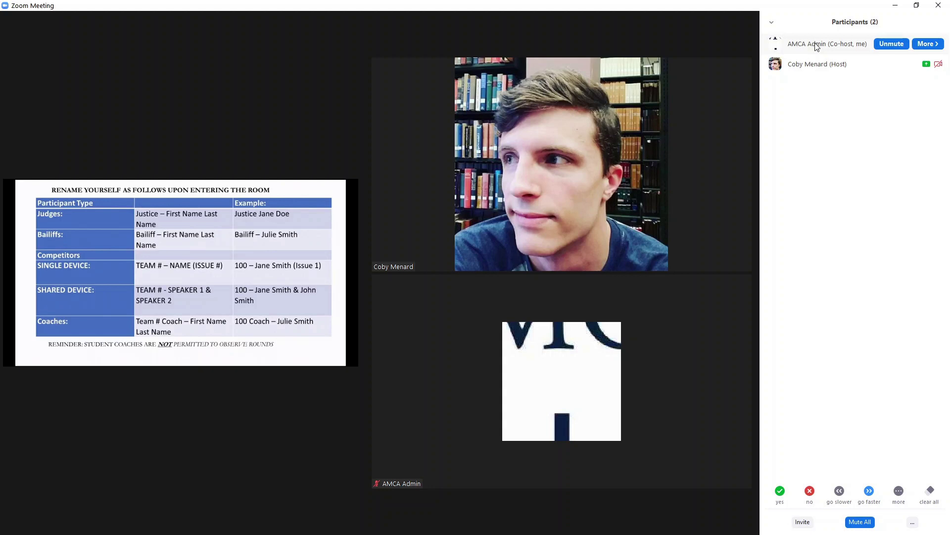
click(930, 45)
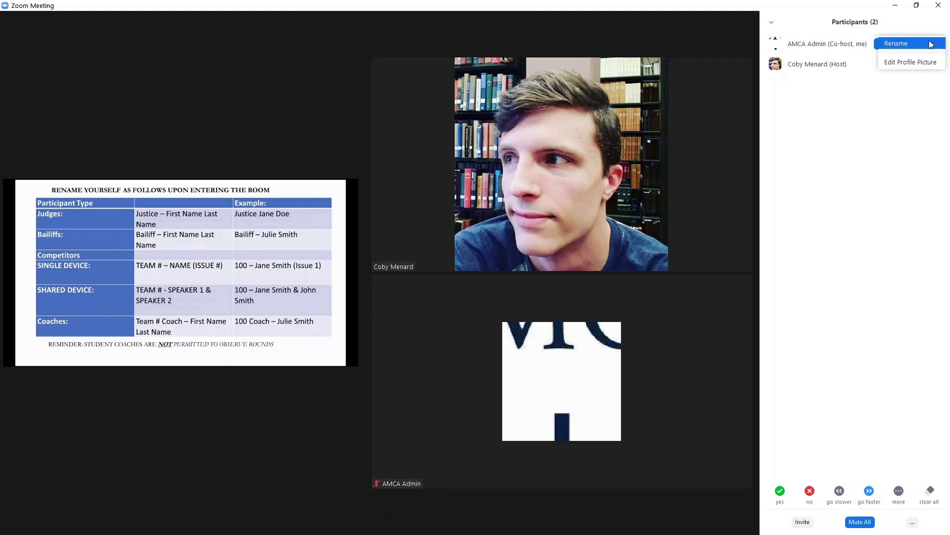
click(897, 43)
text(Bailiff -)
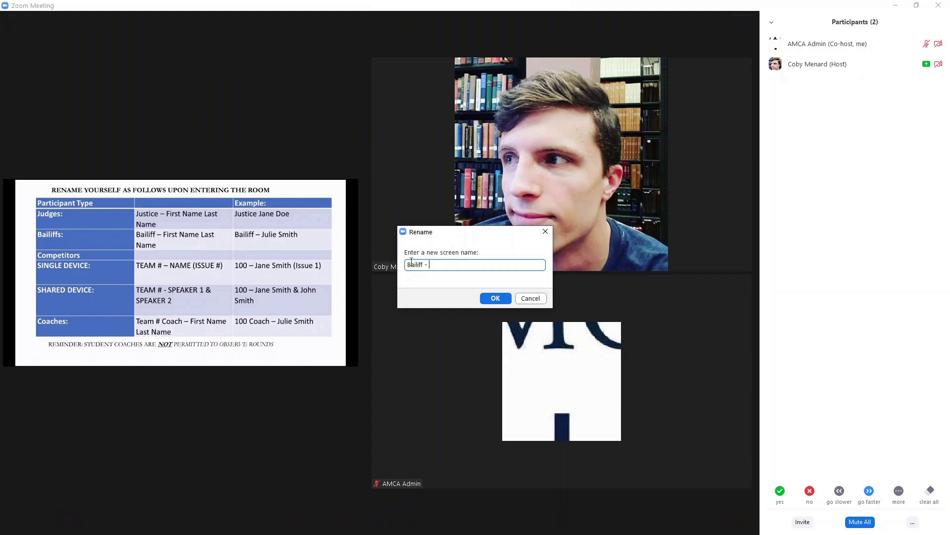
text( Jane Smith)
key(Return)
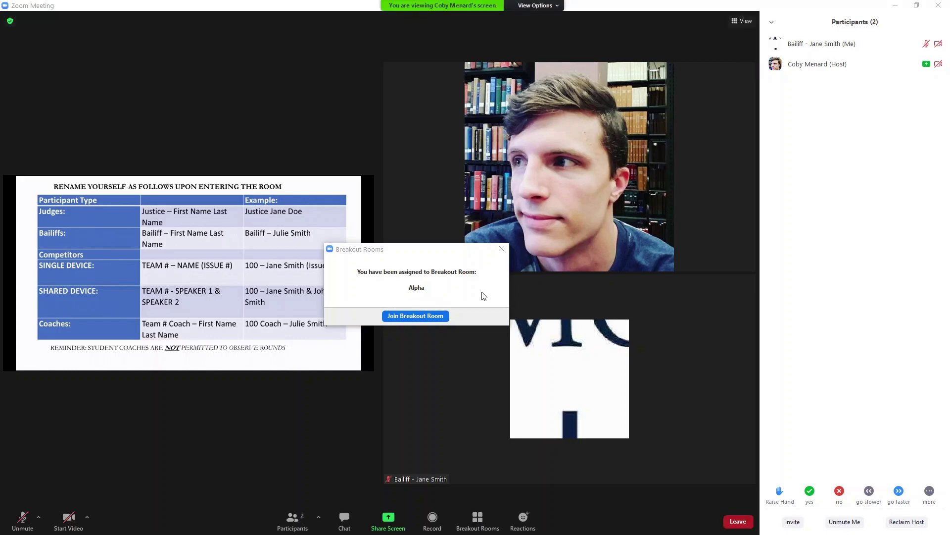
Join the assigned Alpha breakout room and try to share the screen there
click(424, 316)
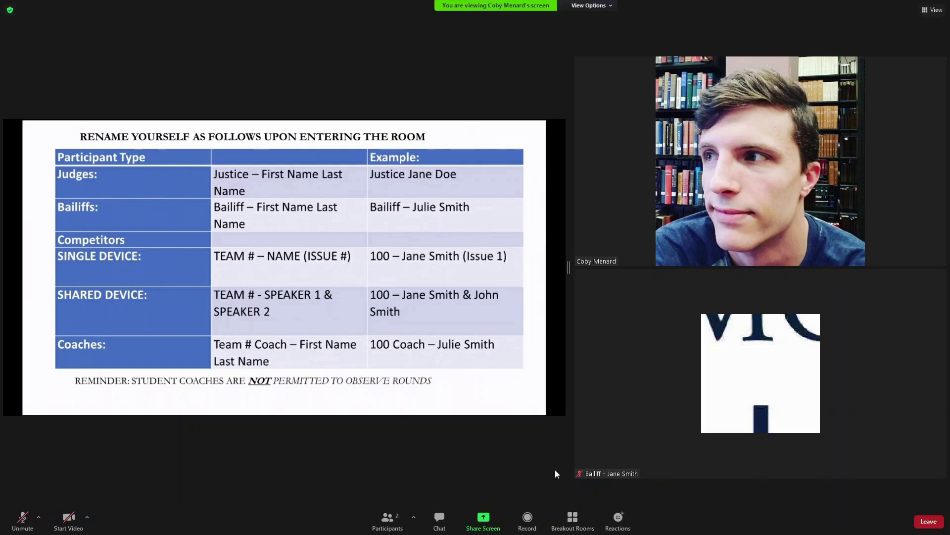
click(572, 516)
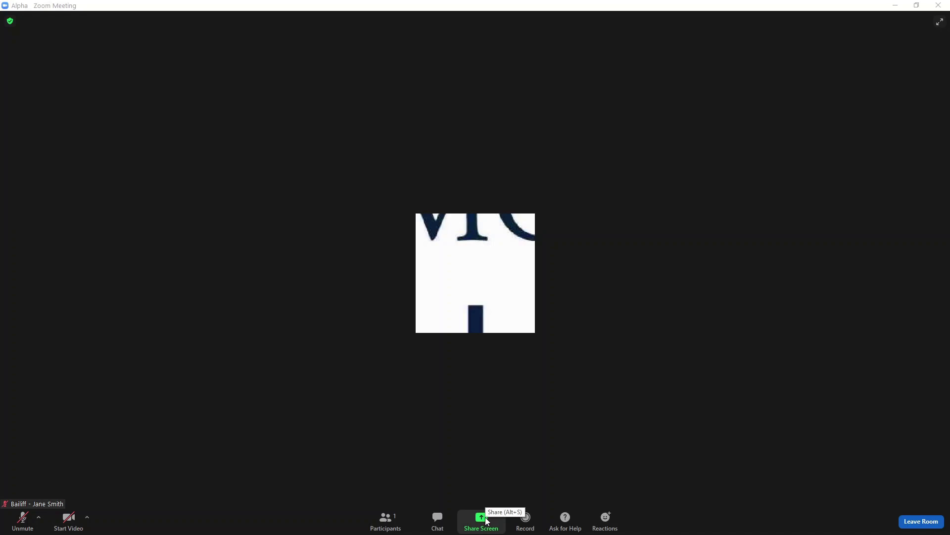
click(486, 520)
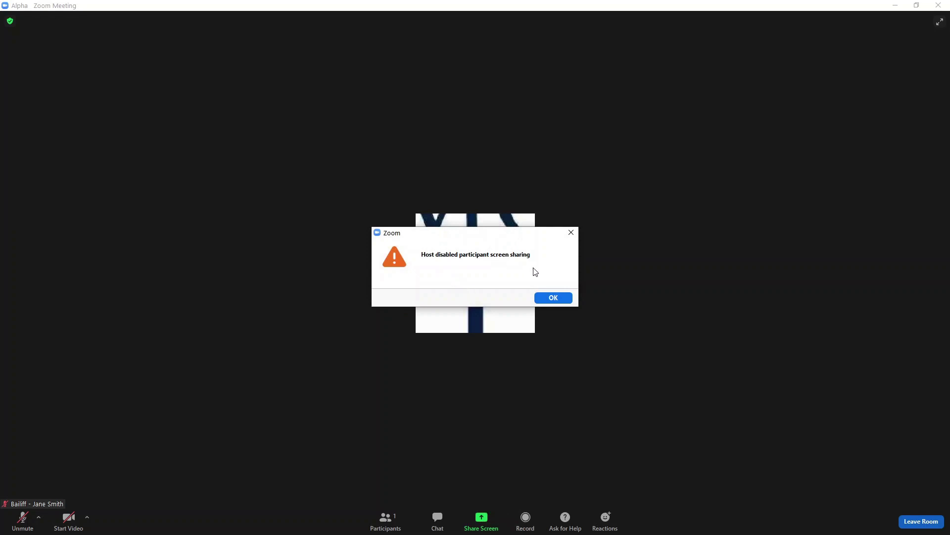
click(552, 299)
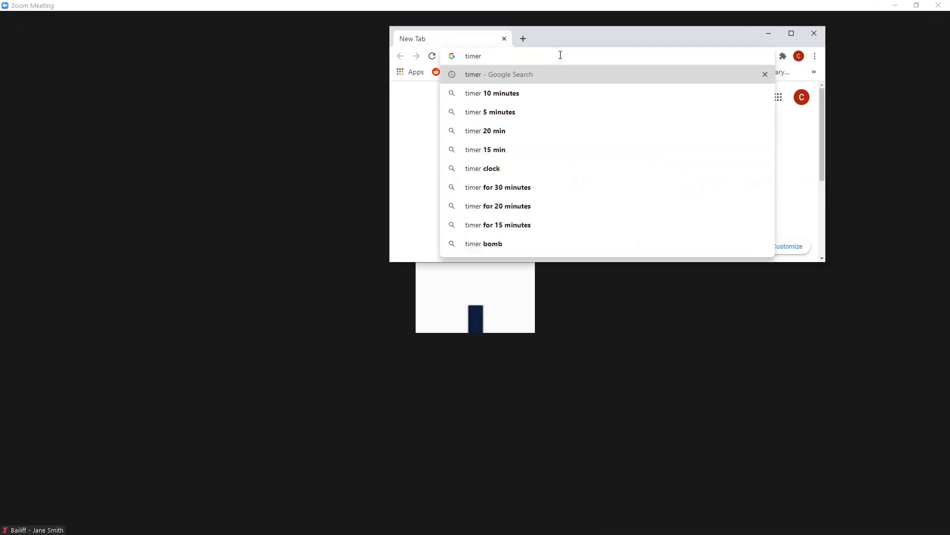
Search Google for "timer" in the browser and enter the address vclock.com/timer in a new tab
key(Return)
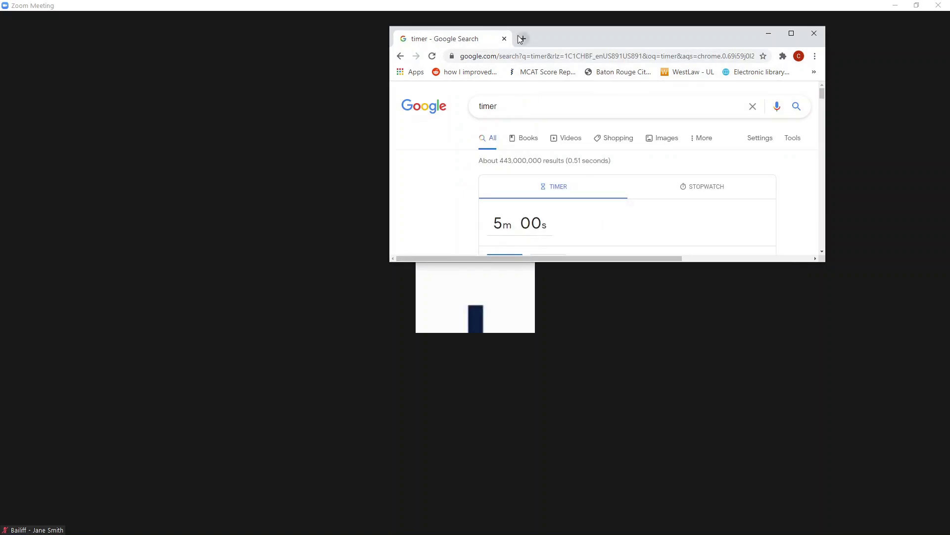
click(523, 39)
text(vl)
key(BackSpace)
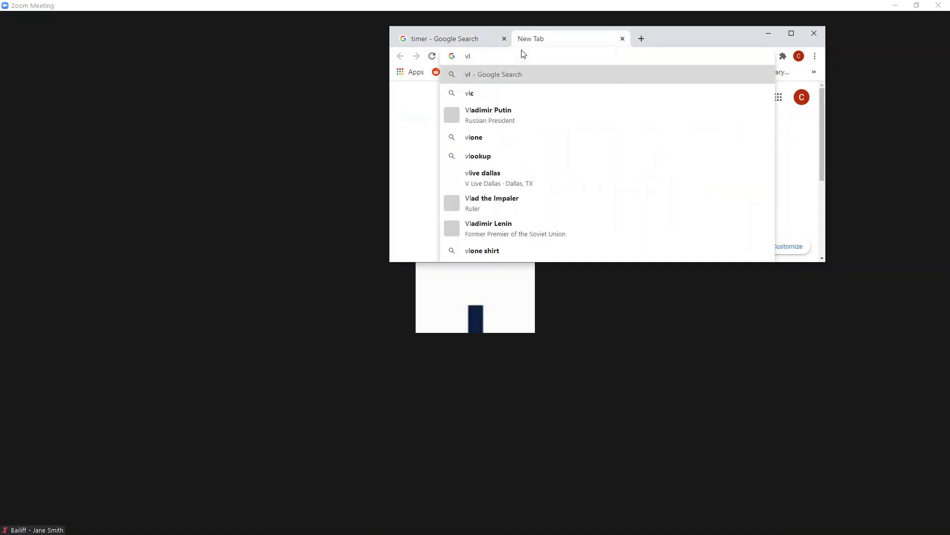
text(clock.o)
key(BackSpace)
text(com/timer)
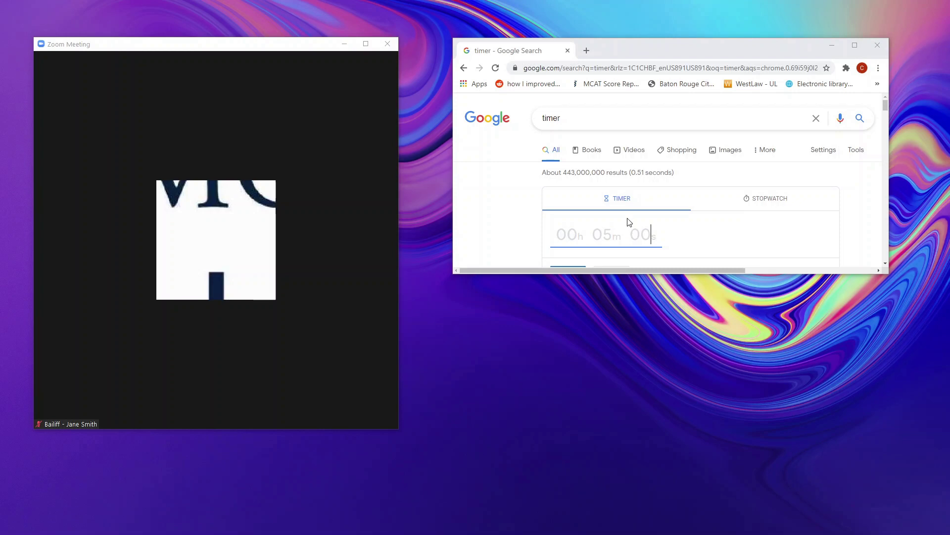
Set the Google timer to 9 minutes and start it in full-screen view
click(630, 234)
text(900)
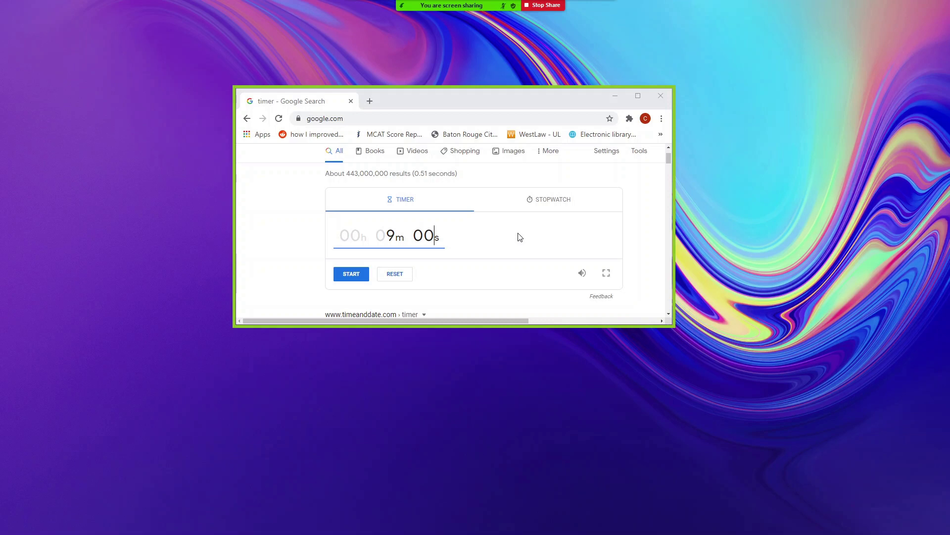
click(607, 273)
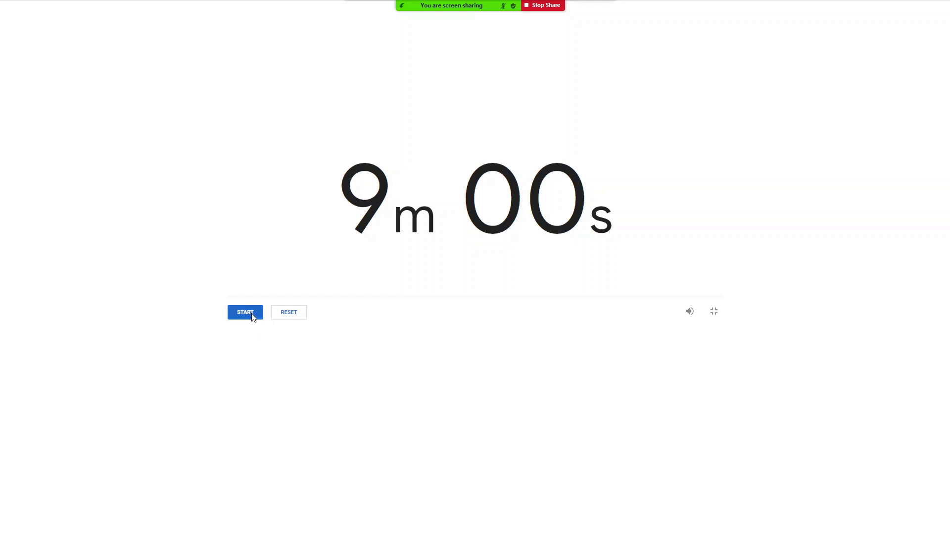
click(253, 315)
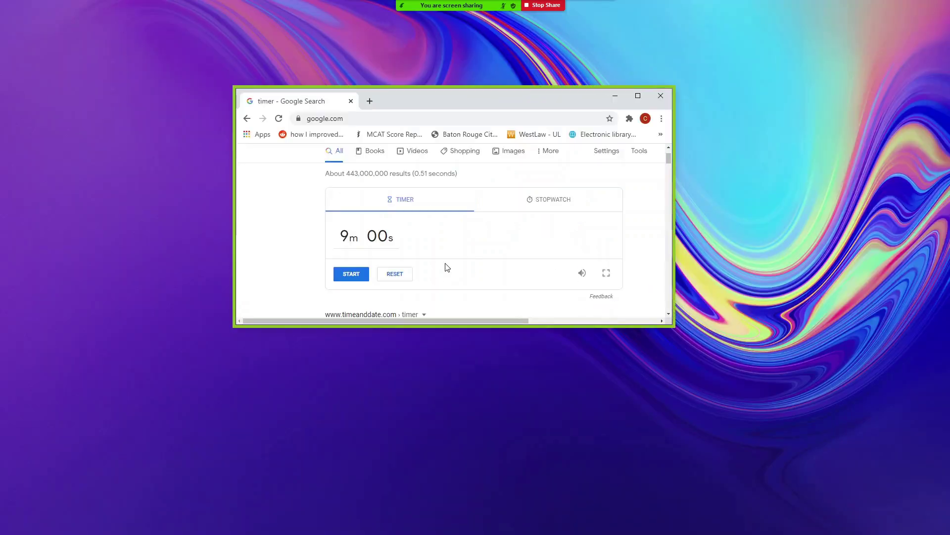
Set the Google timer to 8 minutes
click(389, 245)
text(800)
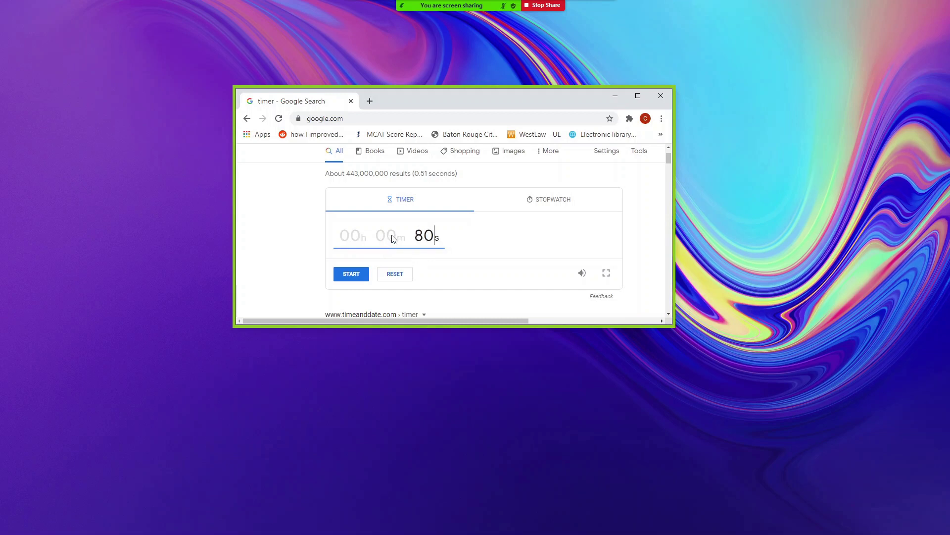
click(518, 303)
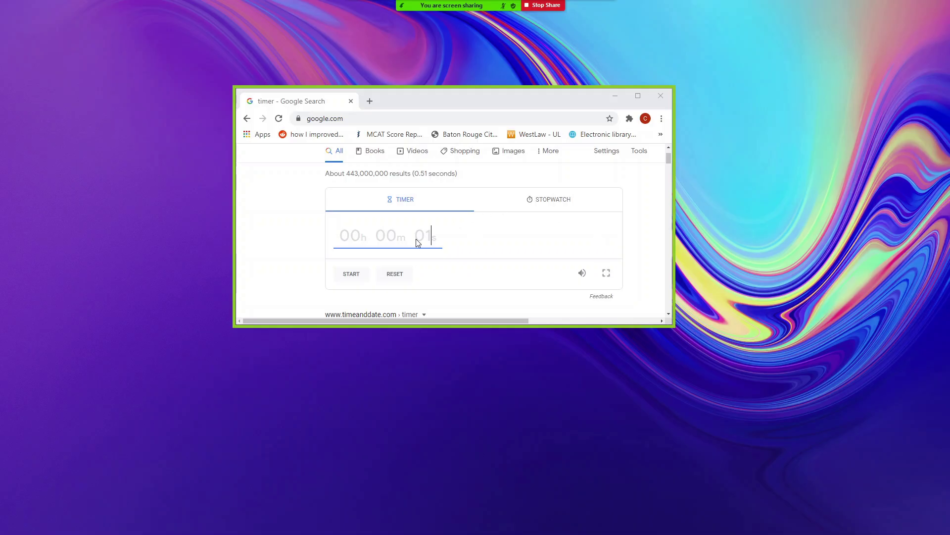
Change the Google timer to 10 minutes
text(1)
text(0m 0)
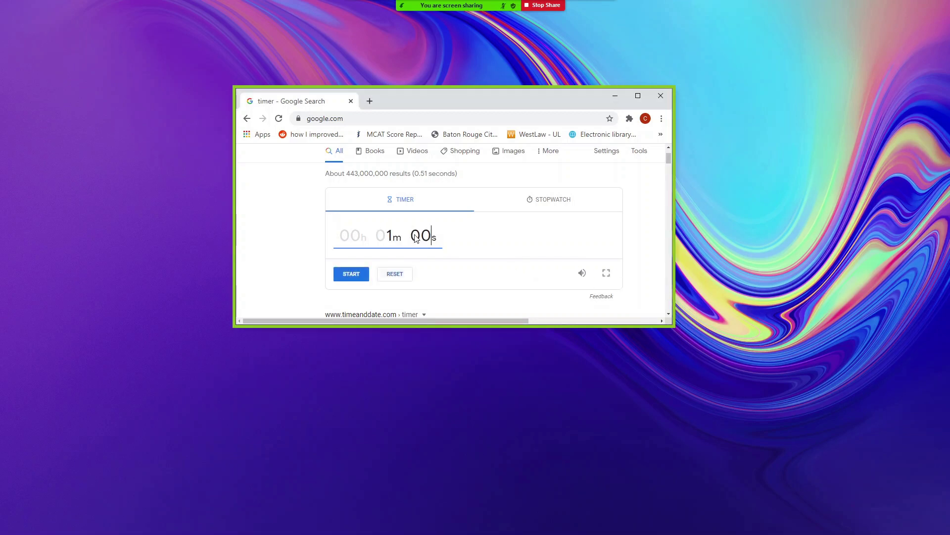
text(0)
click(496, 299)
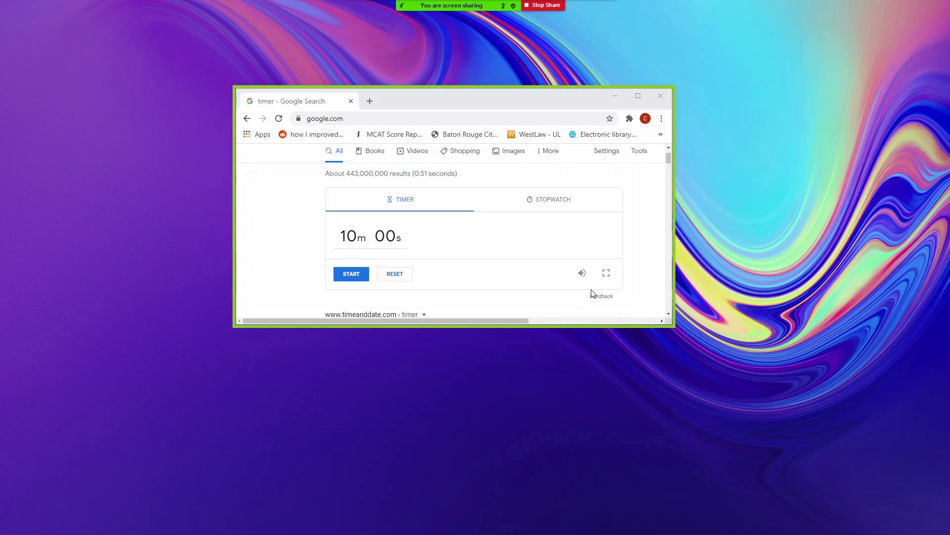
Set the Google timer to 3 minutes and stop sharing the screen in the meeting
click(387, 240)
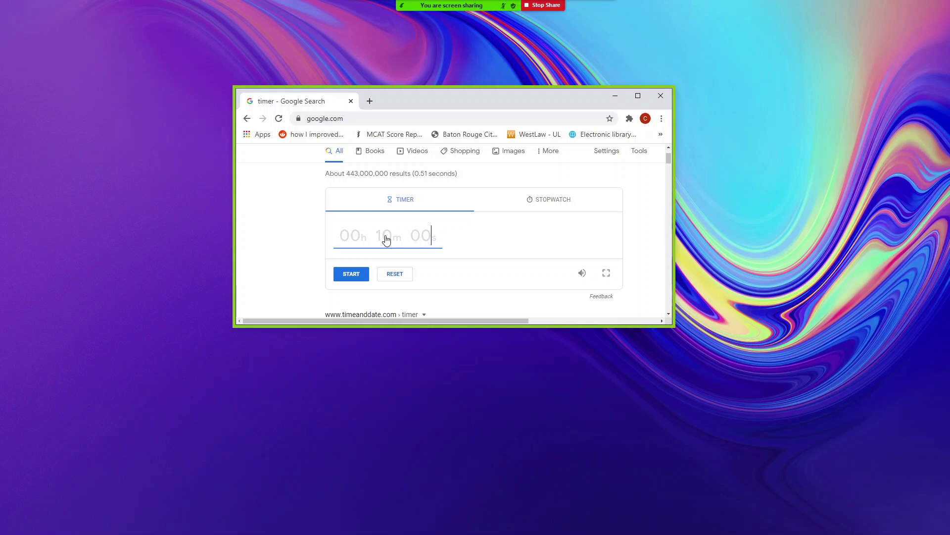
text(300)
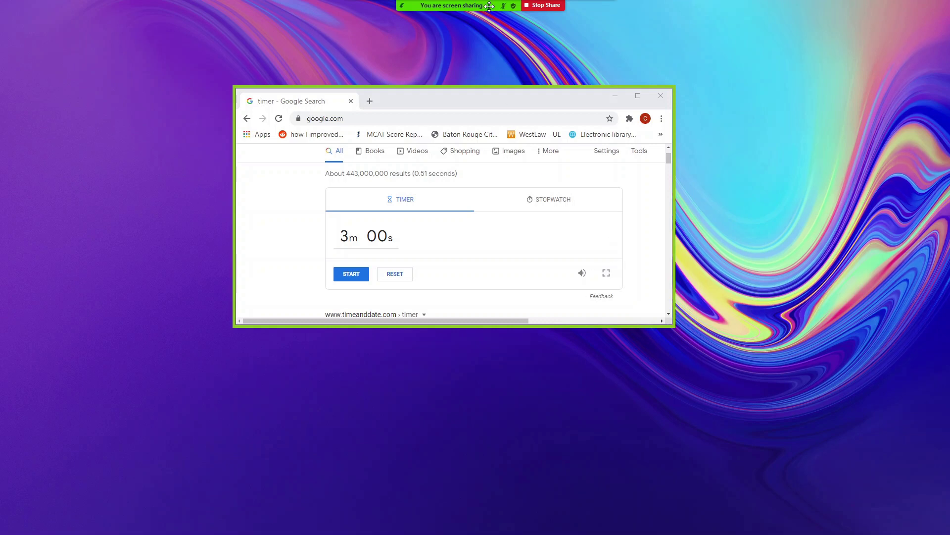
mouse_move(490, 7)
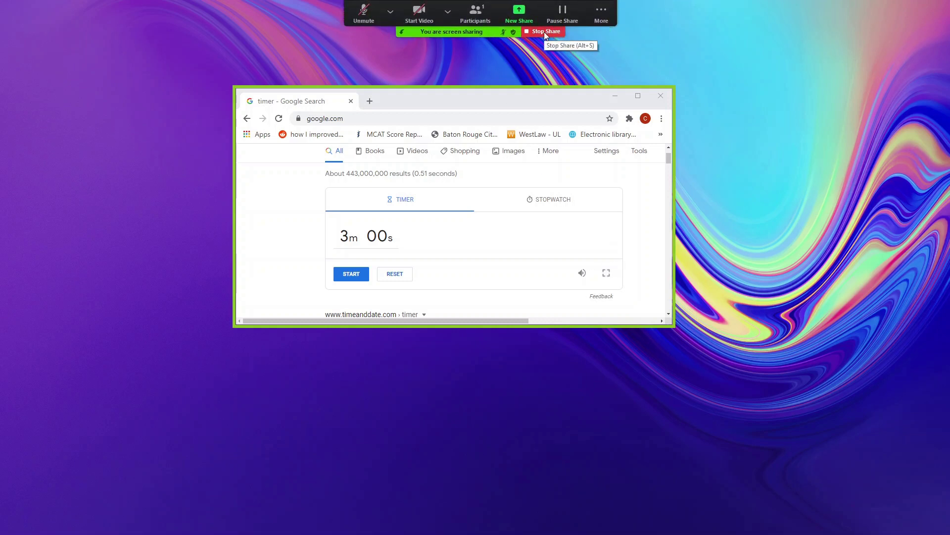
click(544, 31)
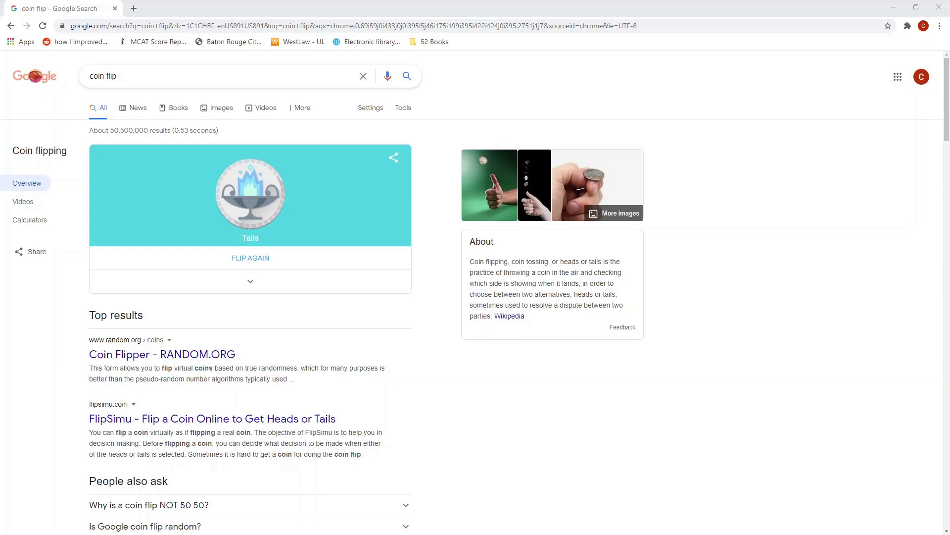
Flip the virtual coin again in the Google coin flip results
click(308, 261)
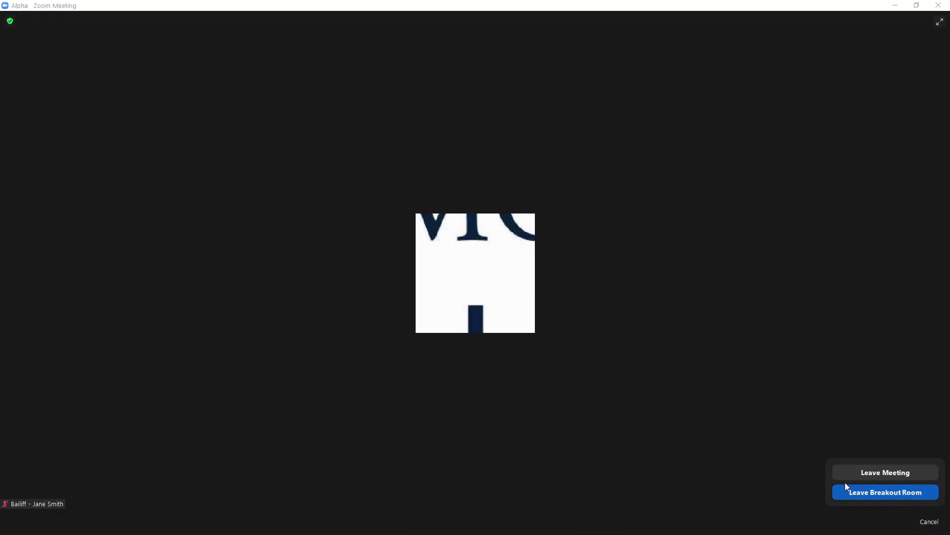
Return from the Alpha breakout room to the main session and widen the video gallery beside the shared slide
click(845, 487)
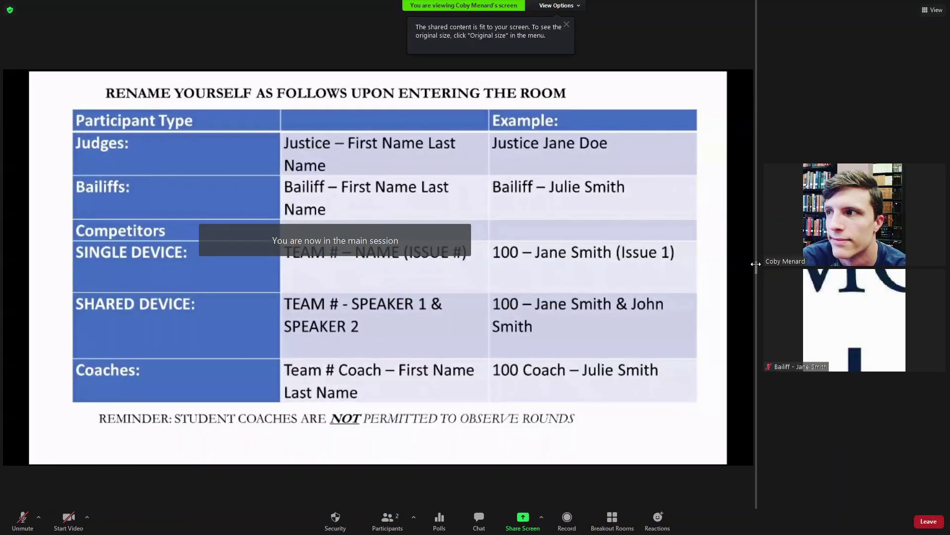
drag(753, 263, 498, 261)
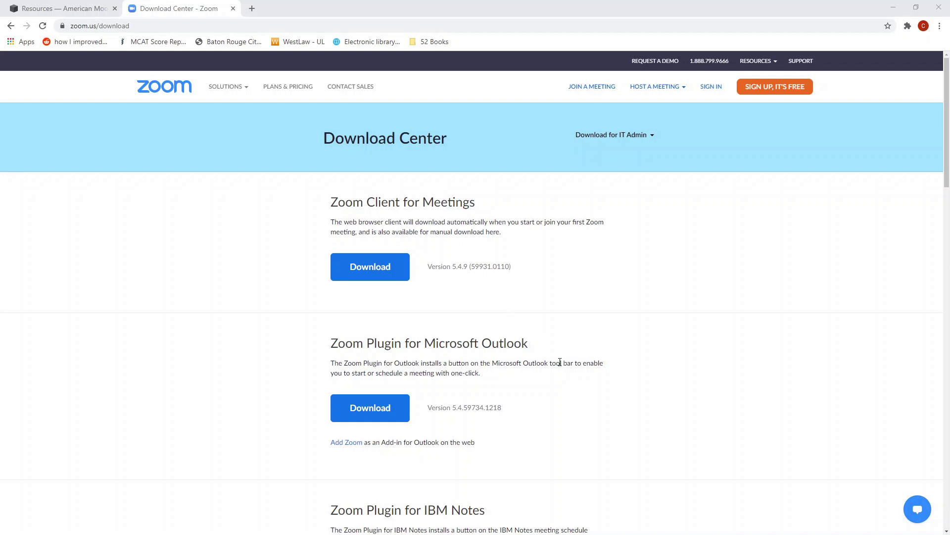
Examine the AMCA resources page for the virtual tournament guidelines for bailiffs and the timecards
click(80, 11)
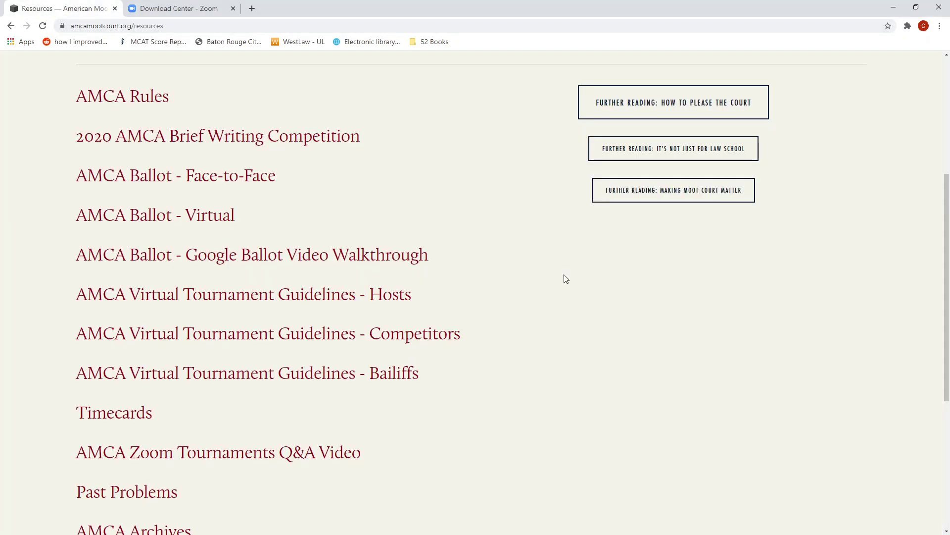
scroll(539, 356, down, 1)
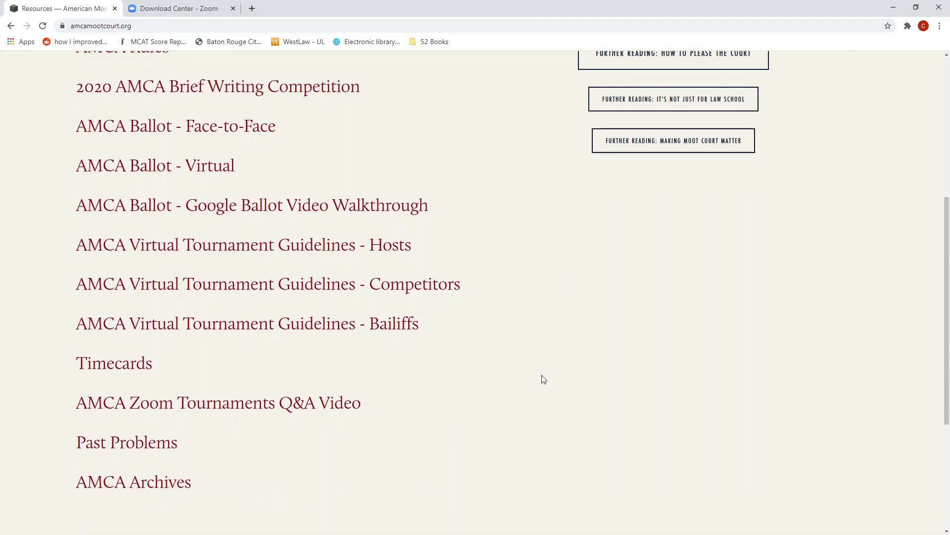
scroll(543, 379, up, 1)
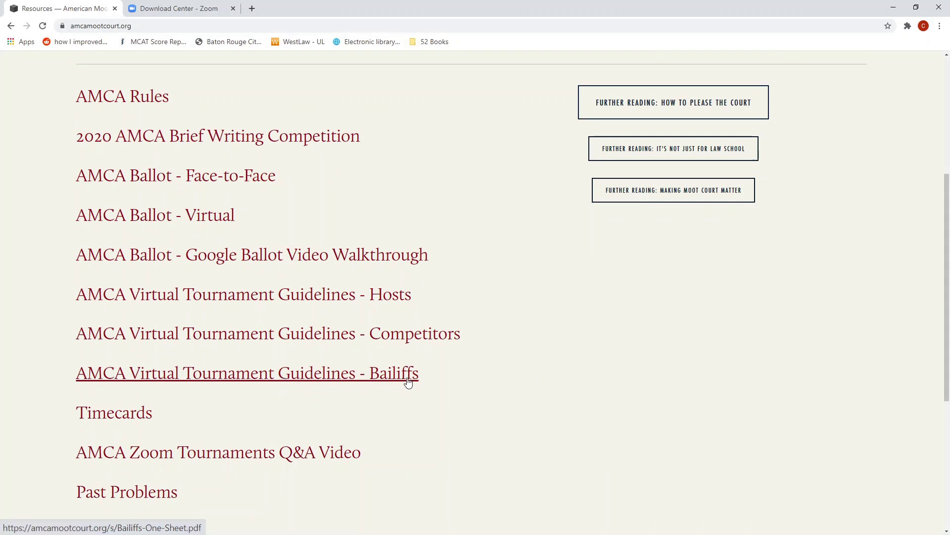
scroll(408, 381, down, 1)
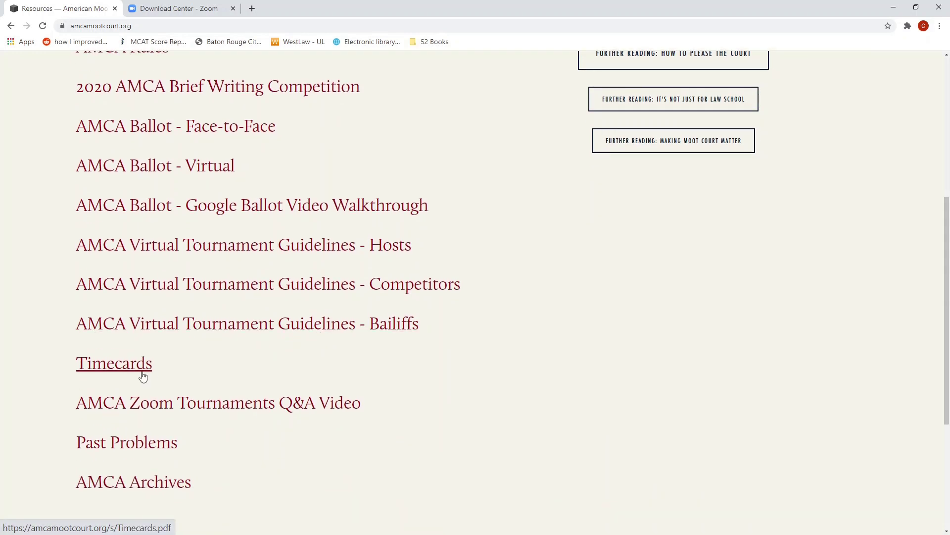